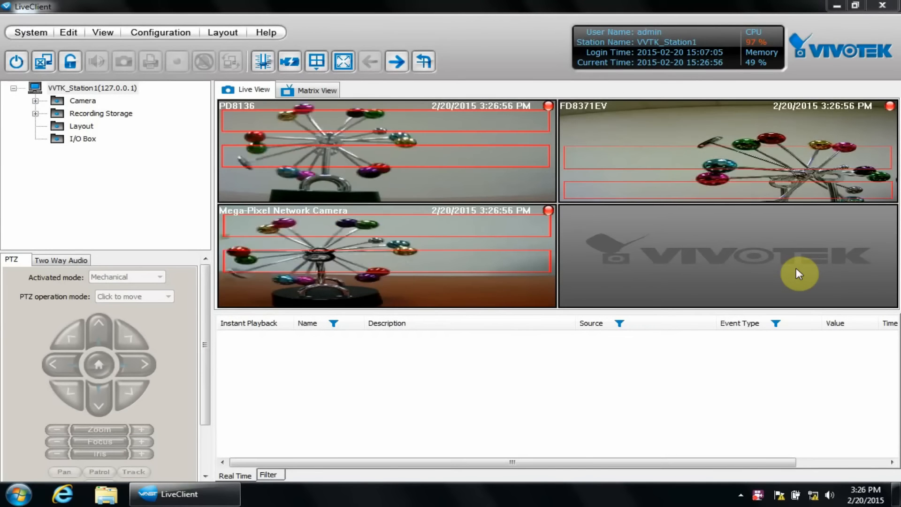
In the station's network storage server settings, start adding a storage server with the address 192.168.15.53.
{"action": "left_click", "coordinate": [158, 34]}
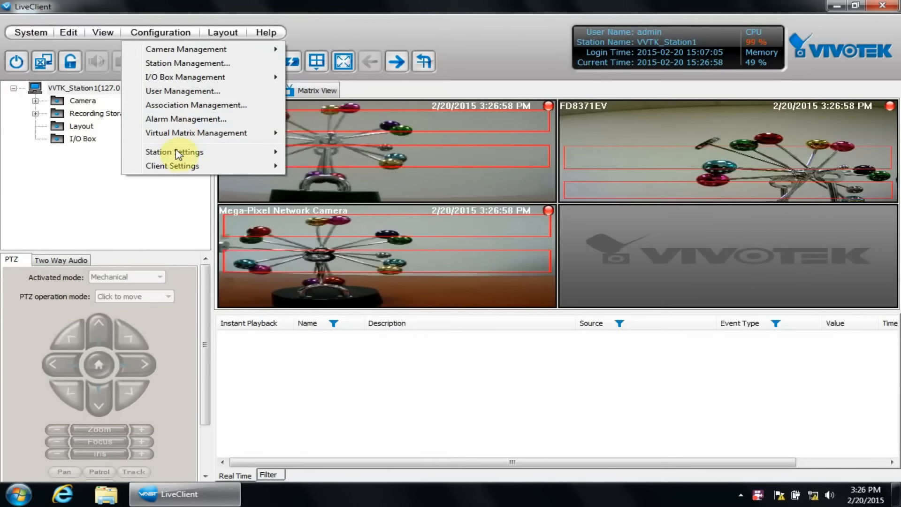
{"action": "mouse_move", "coordinate": [255, 149]}
{"action": "mouse_move", "coordinate": [363, 224]}
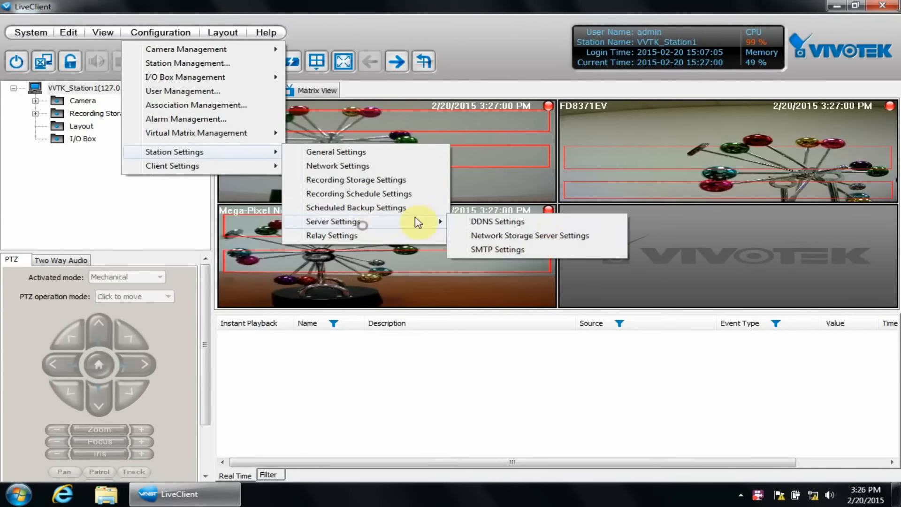
{"action": "left_click", "coordinate": [539, 236]}
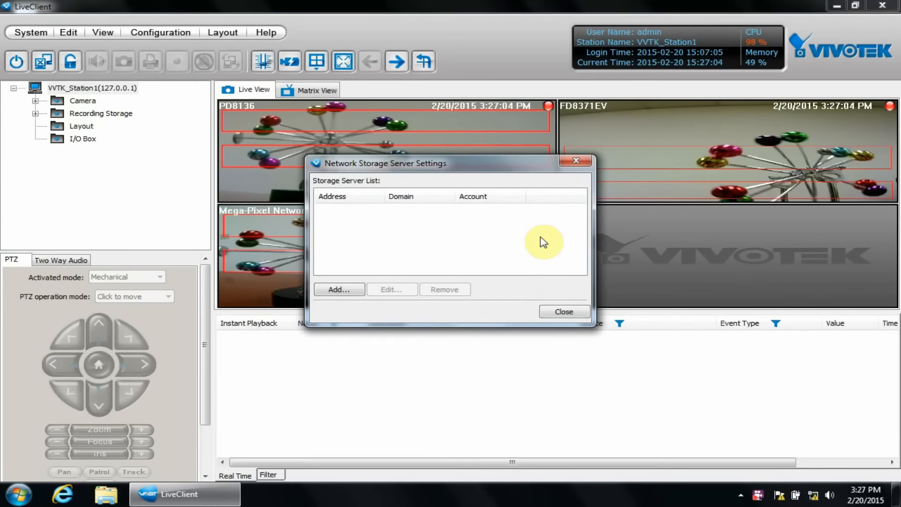
{"action": "left_click", "coordinate": [353, 289]}
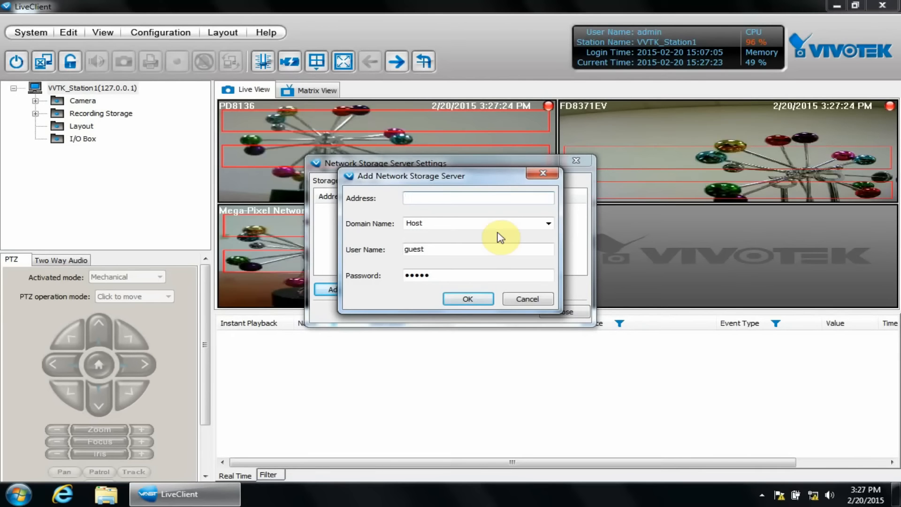
{"action": "type", "text": "19"}
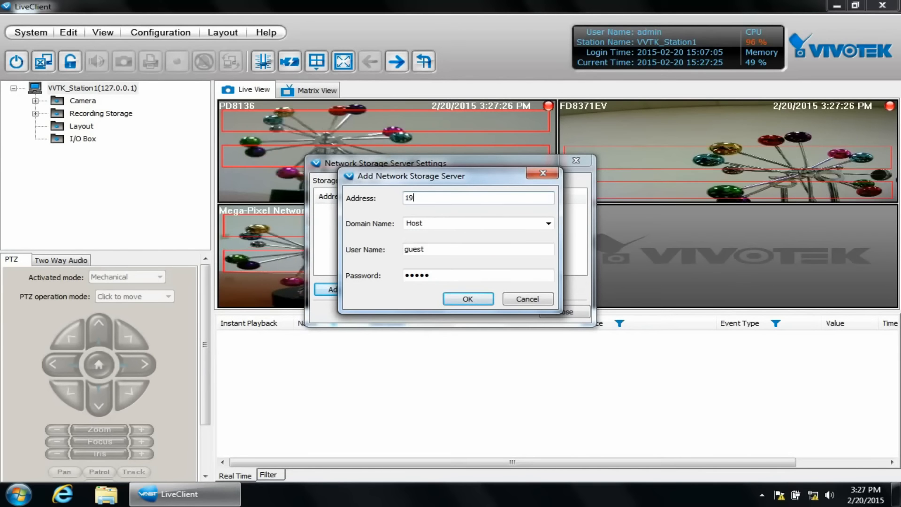
{"action": "type", "text": "2.16"}
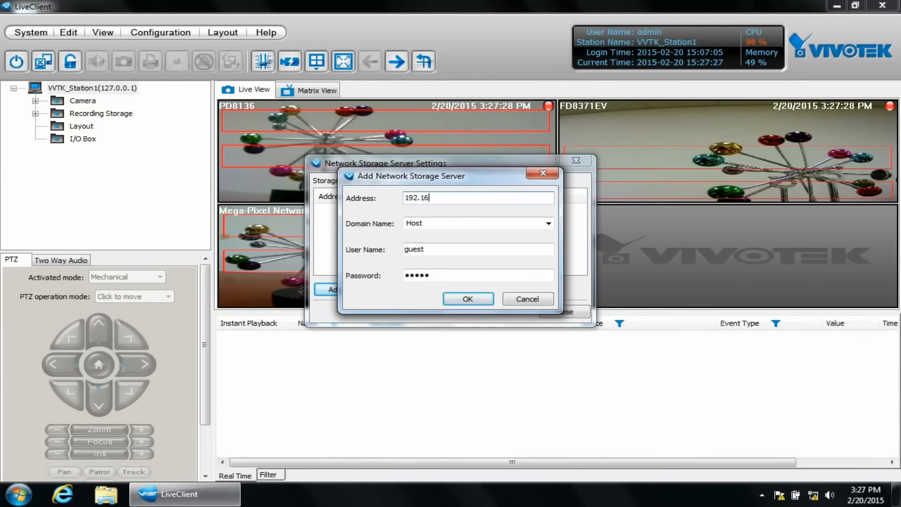
{"action": "type", "text": "8.15"}
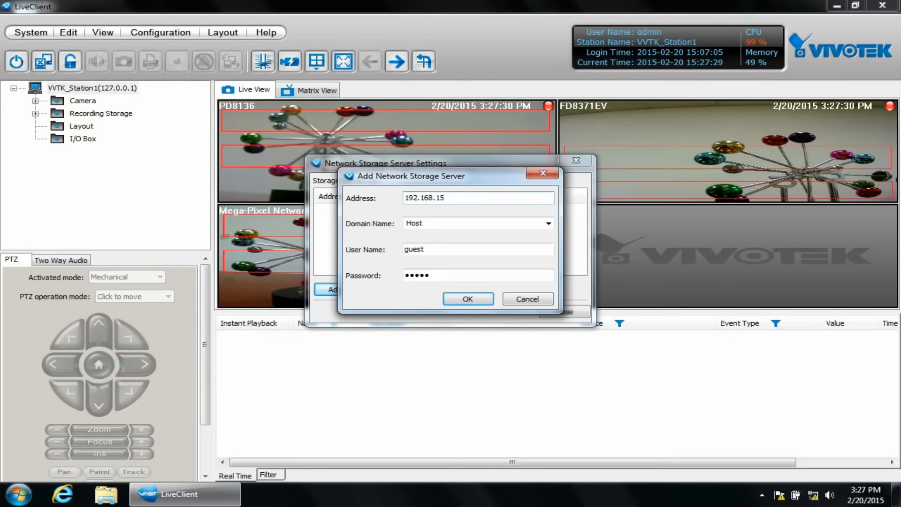
{"action": "type", "text": ".53"}
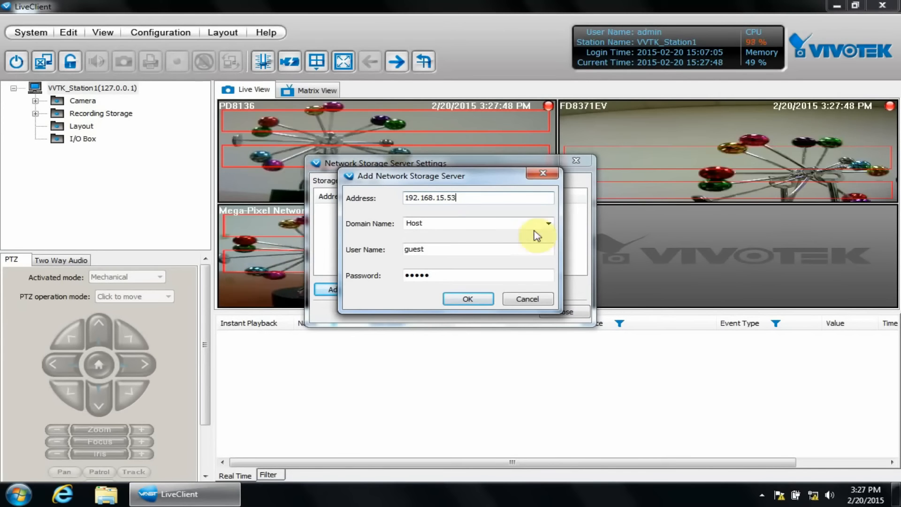
Complete the storage server with domain WORKGROUP, user name Administrator and the account password, then save it and close the settings.
{"action": "left_click", "coordinate": [487, 221]}
{"action": "type", "text": "WORKGROUP"}
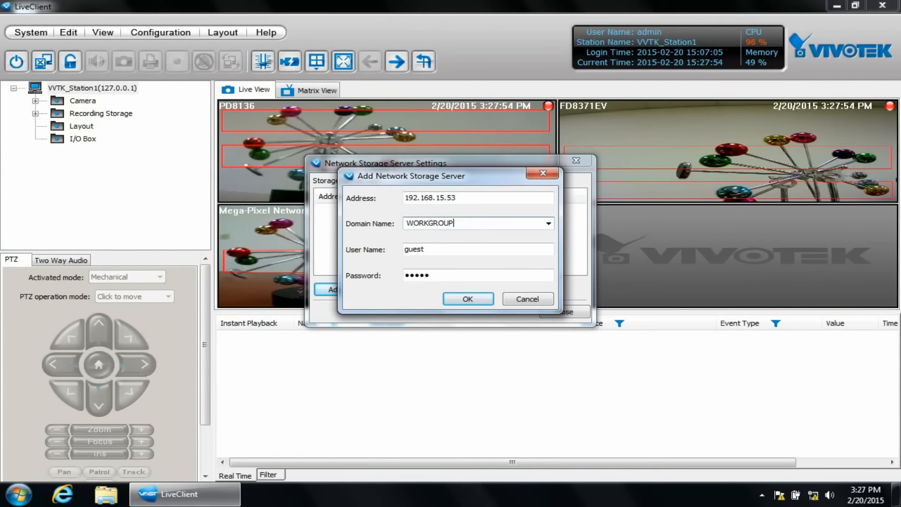
{"action": "left_click", "coordinate": [437, 252]}
{"action": "type", "text": "Ad"}
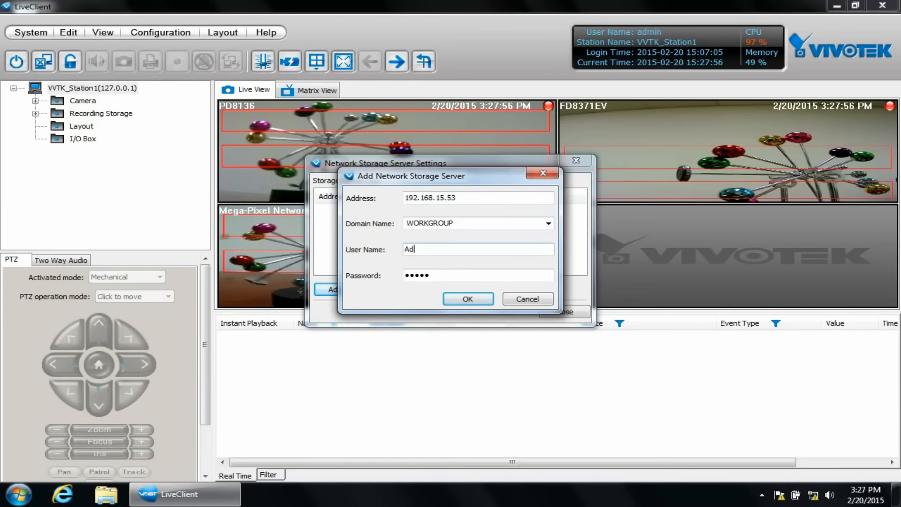
{"action": "type", "text": "ministrator"}
{"action": "key", "text": "Tab"}
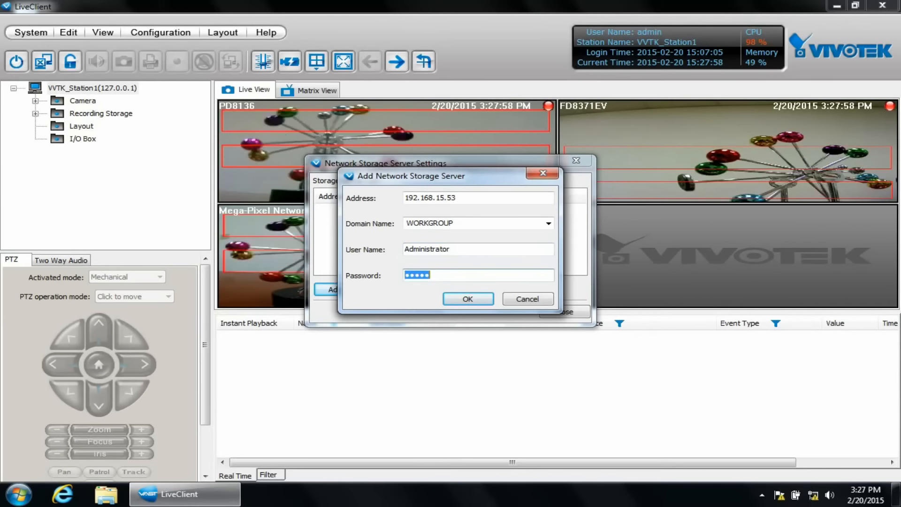
{"action": "type", "text": "***************"}
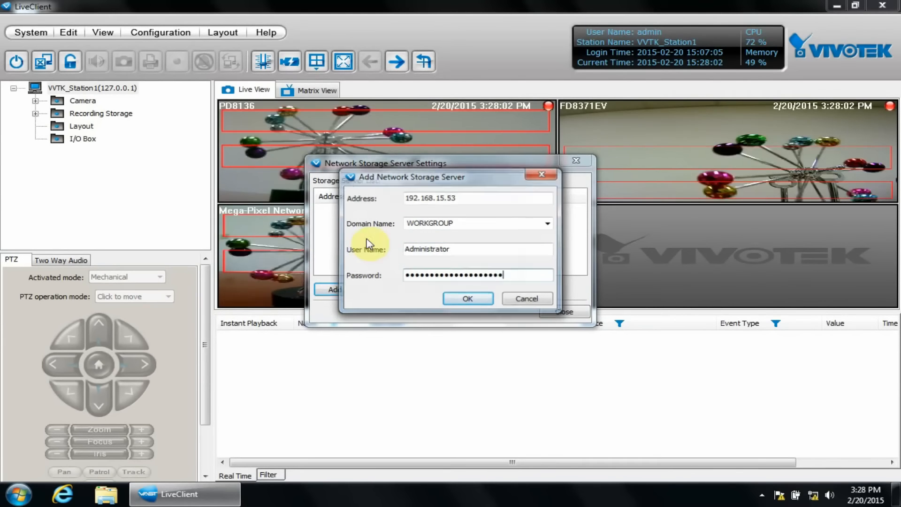
{"action": "key", "text": "Return"}
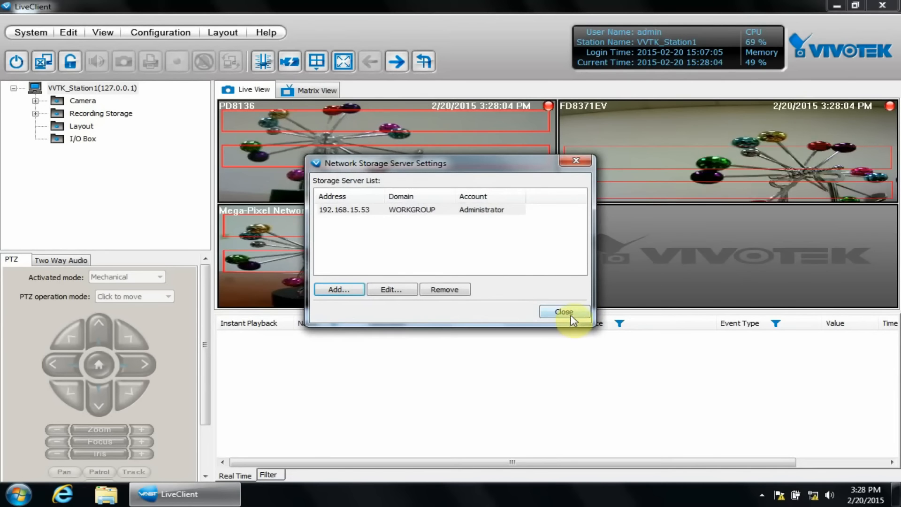
{"action": "left_click", "coordinate": [566, 312]}
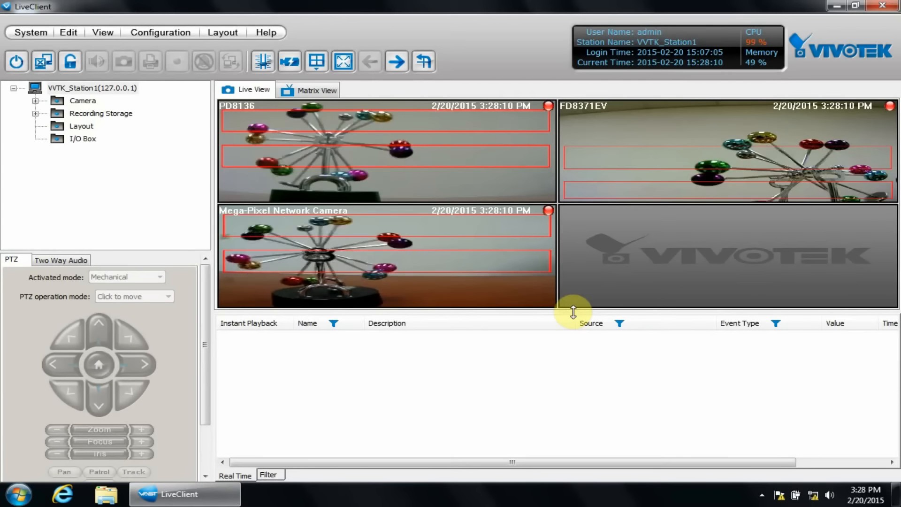
In the station's recording storage settings, rename the Default Group storage group to Group 1.
{"action": "left_click", "coordinate": [159, 37]}
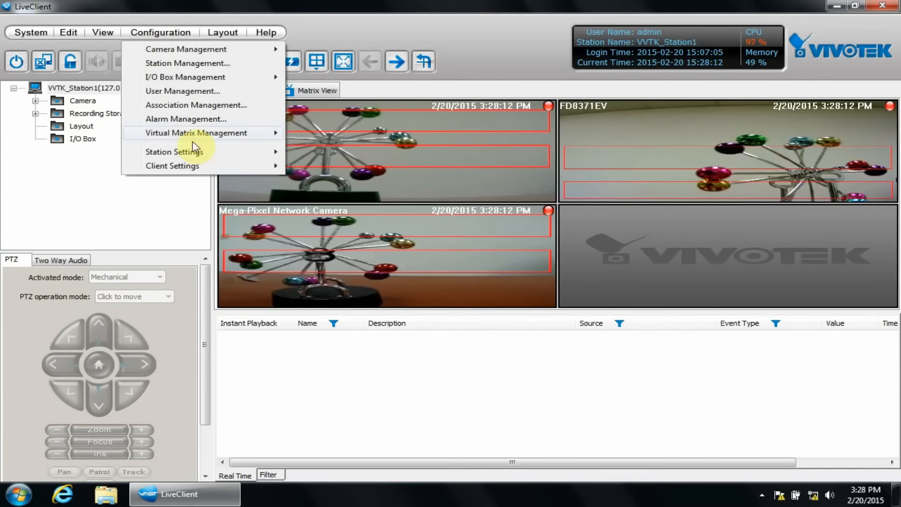
{"action": "mouse_move", "coordinate": [264, 151]}
{"action": "left_click", "coordinate": [339, 179]}
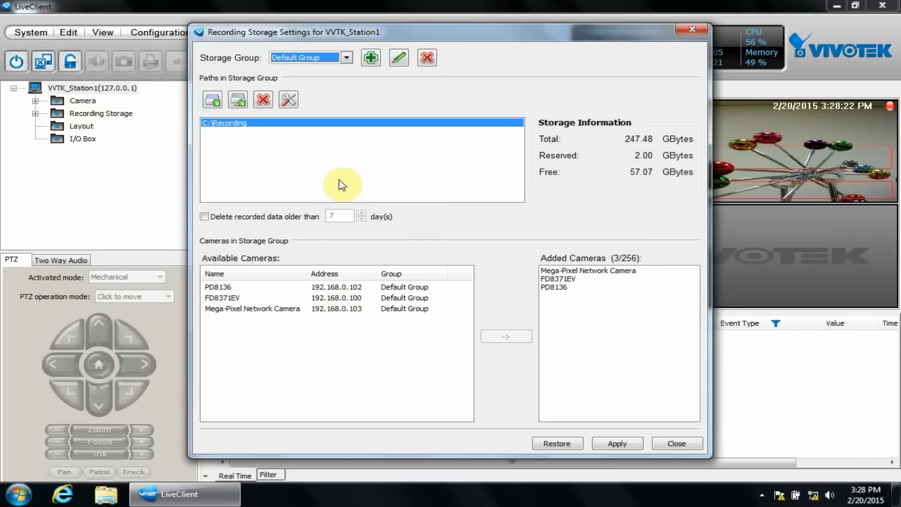
{"action": "left_click", "coordinate": [399, 59]}
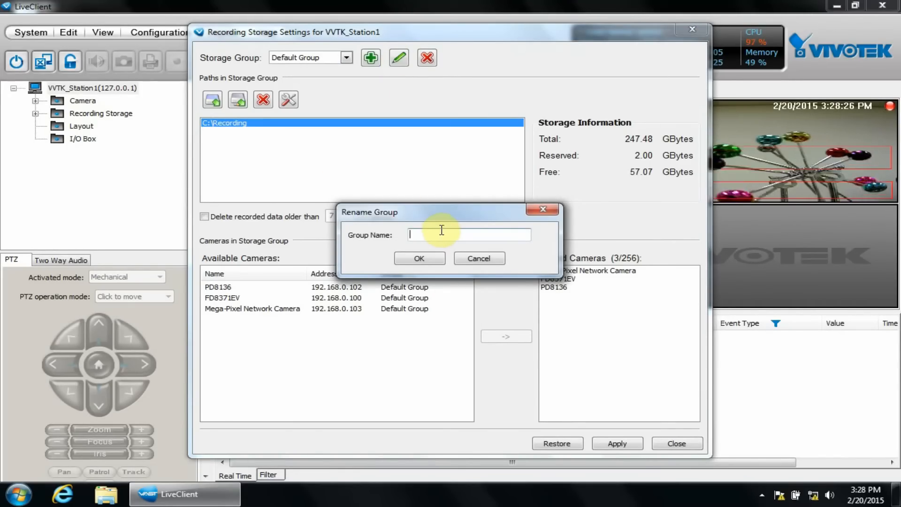
{"action": "type", "text": "Group 1"}
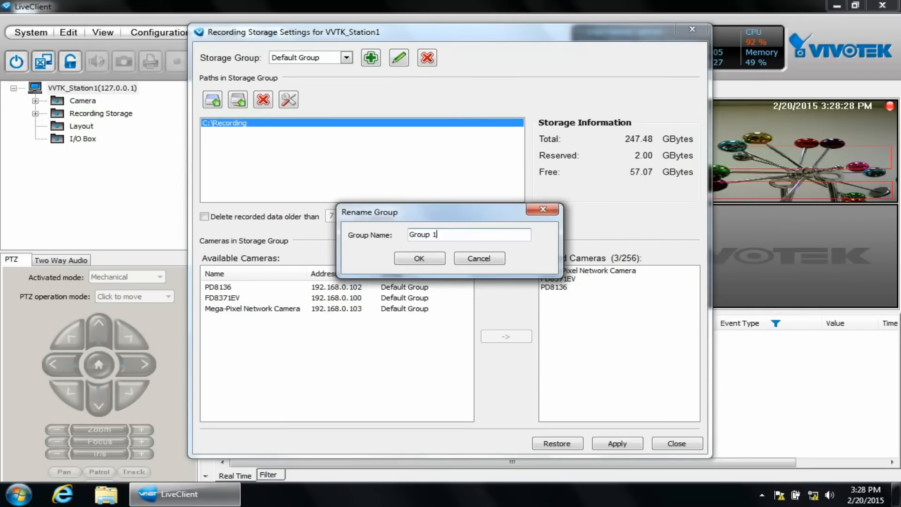
{"action": "key", "text": "Return"}
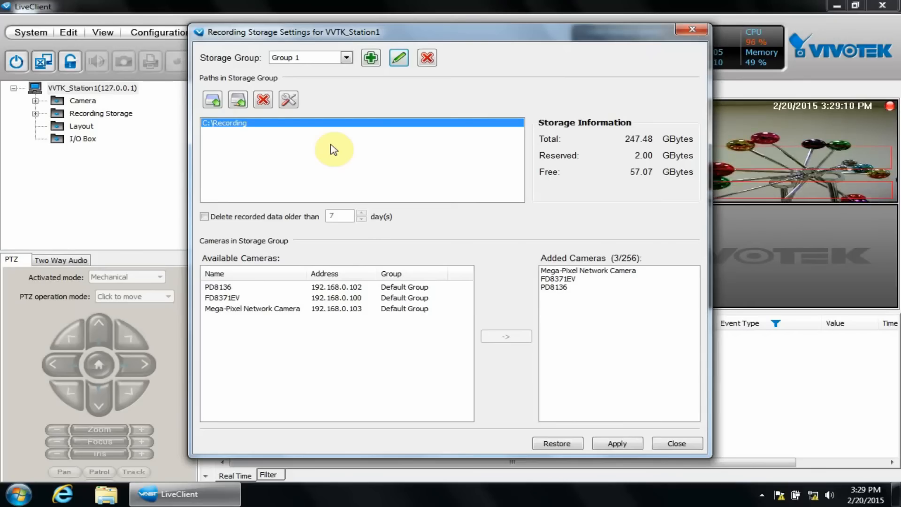
Add the Network Recording folder on storage server 192.168.15.53 as a network path in Group 1.
{"action": "left_click", "coordinate": [245, 100]}
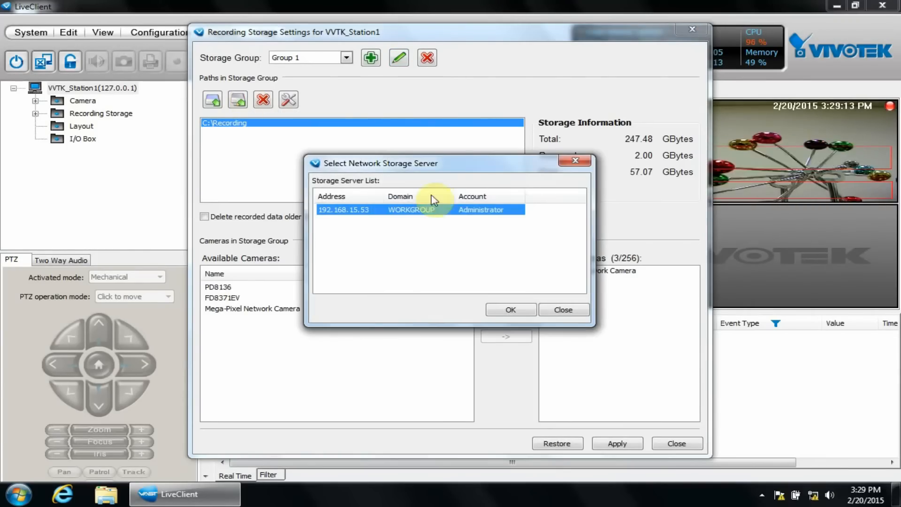
{"action": "left_click", "coordinate": [513, 312]}
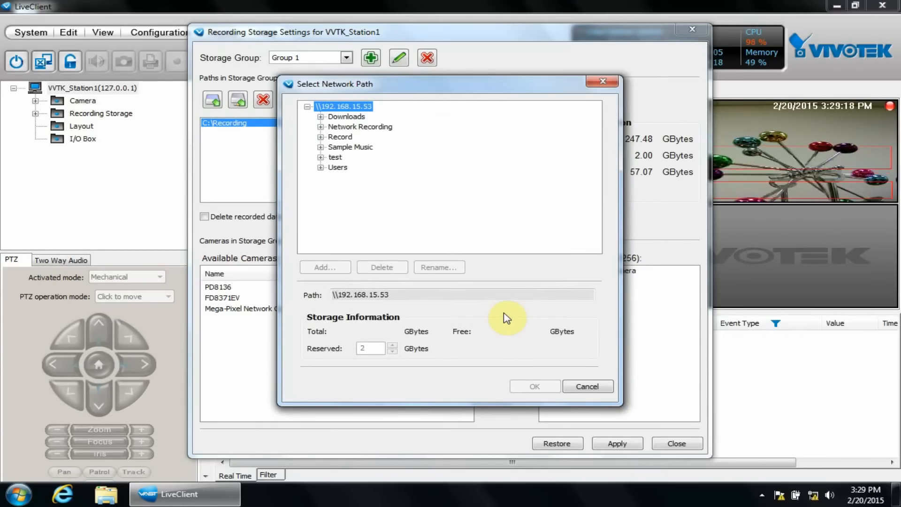
{"action": "left_click", "coordinate": [341, 137]}
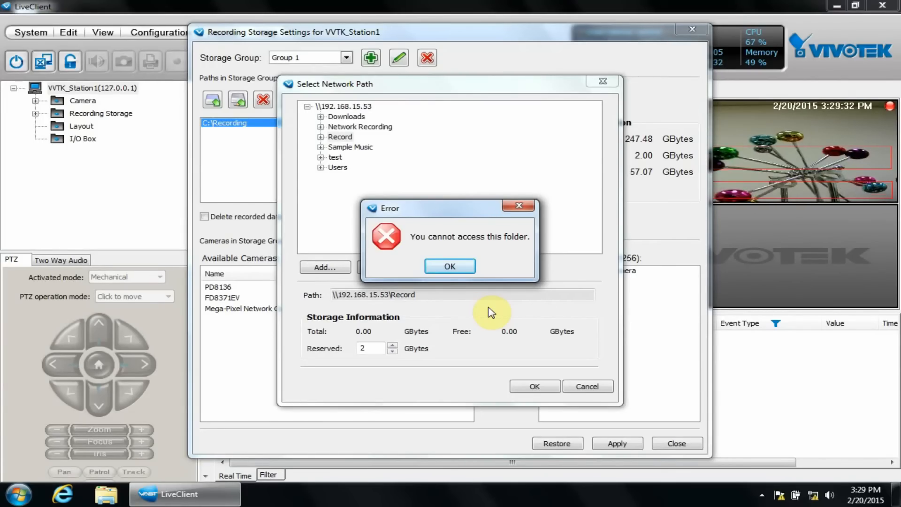
{"action": "left_click", "coordinate": [450, 266]}
{"action": "left_click", "coordinate": [361, 126]}
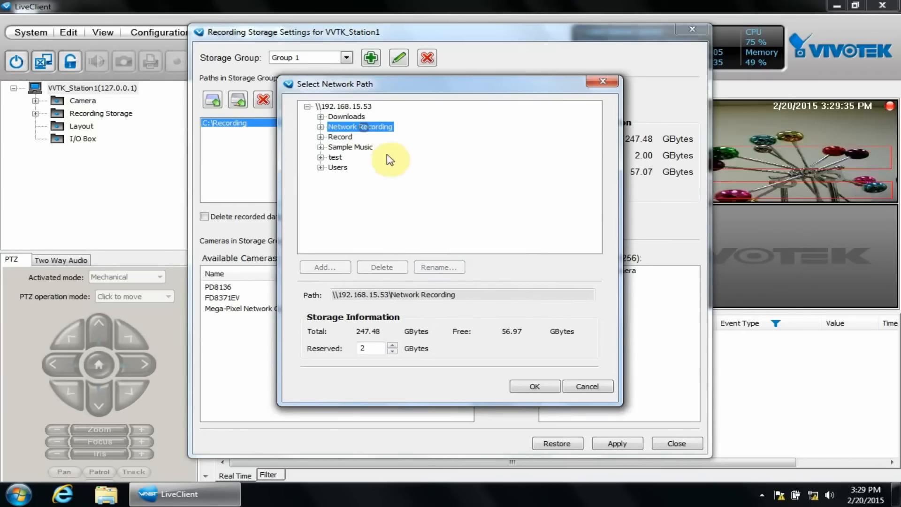
{"action": "left_click", "coordinate": [534, 387]}
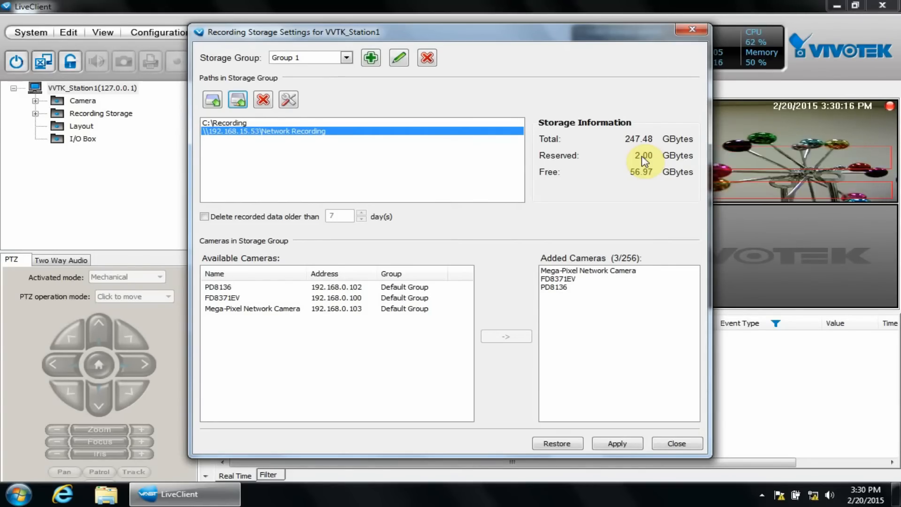
{"action": "left_click", "coordinate": [214, 100]}
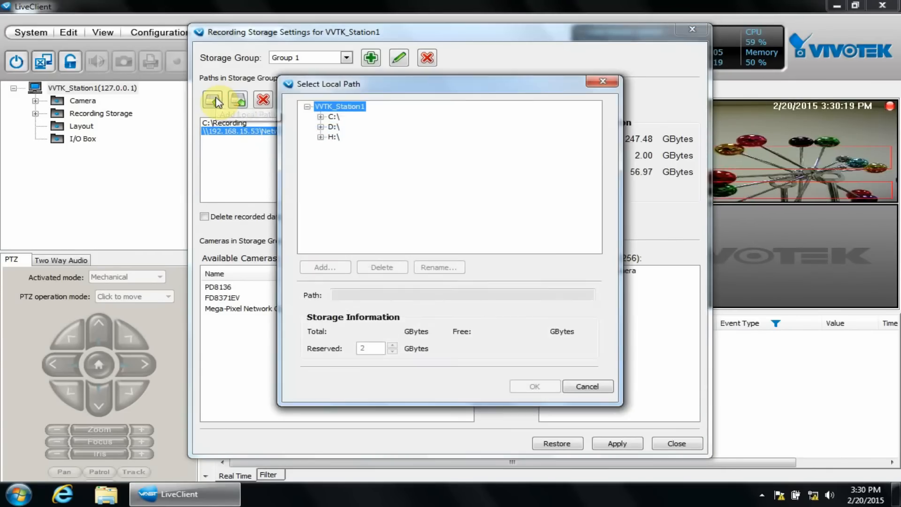
{"action": "double_click", "coordinate": [327, 117]}
{"action": "left_click", "coordinate": [354, 218]}
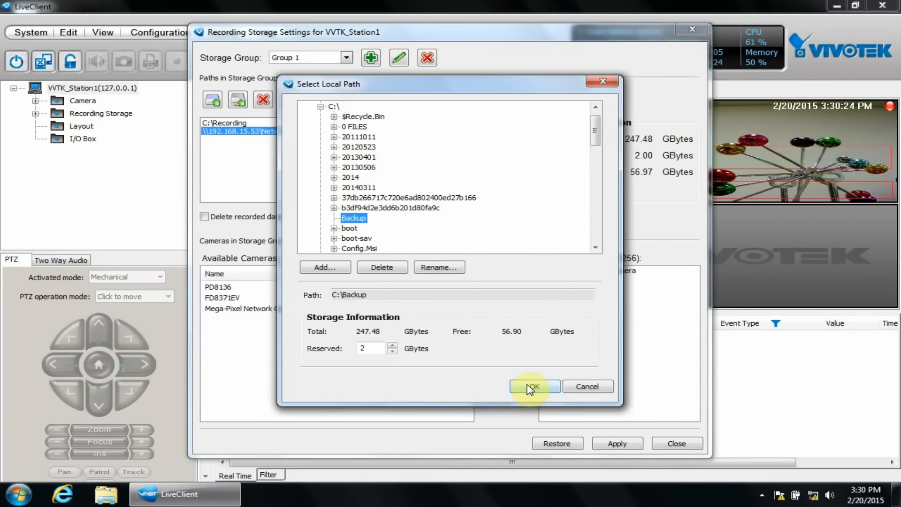
{"action": "left_click", "coordinate": [586, 387]}
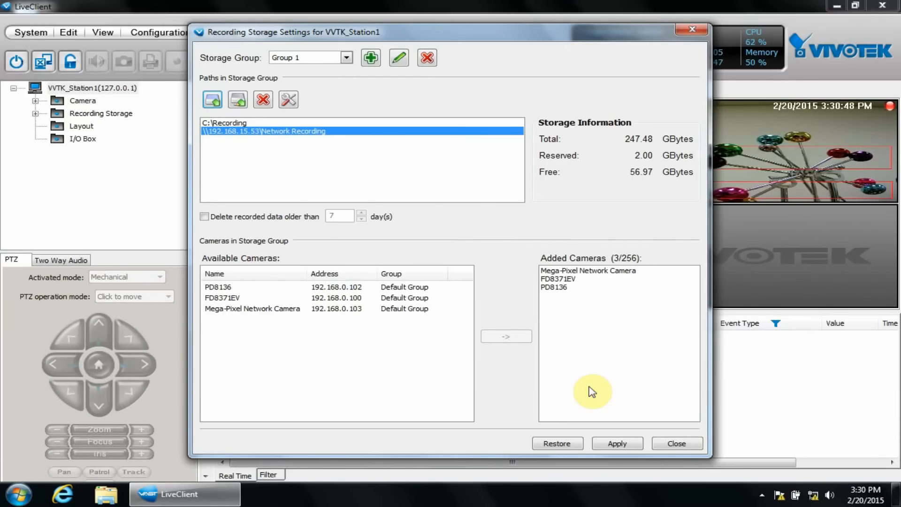
Remove cameras FD8371EV and PD8136 from Group 1 along with their recorded data.
{"action": "left_click", "coordinate": [570, 278]}
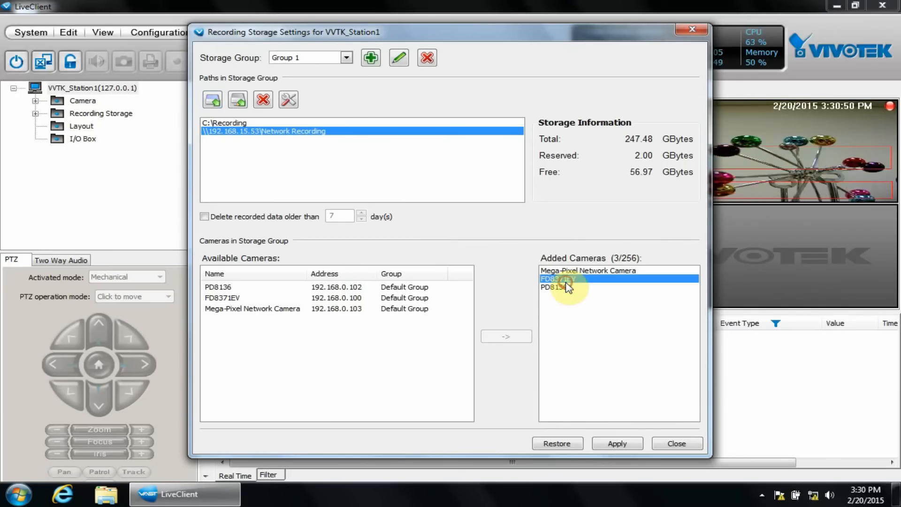
{"action": "left_click", "coordinate": [501, 338]}
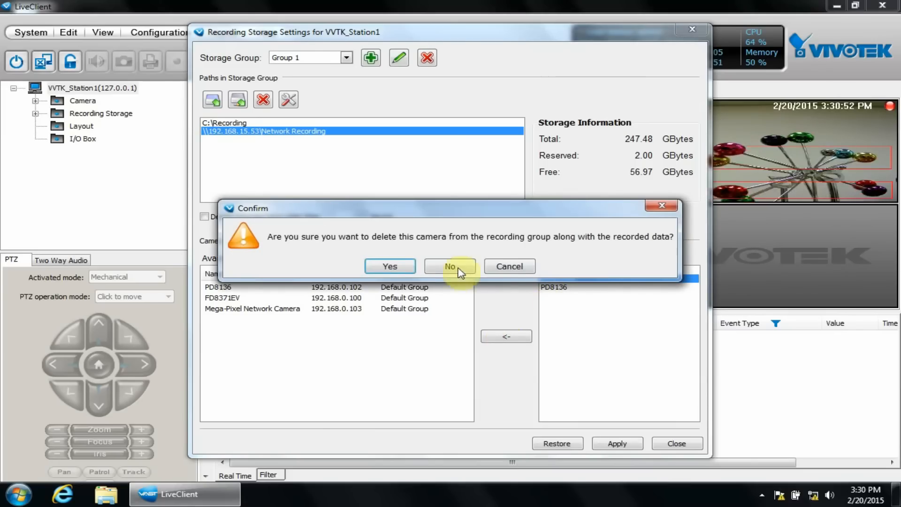
{"action": "left_click", "coordinate": [397, 269]}
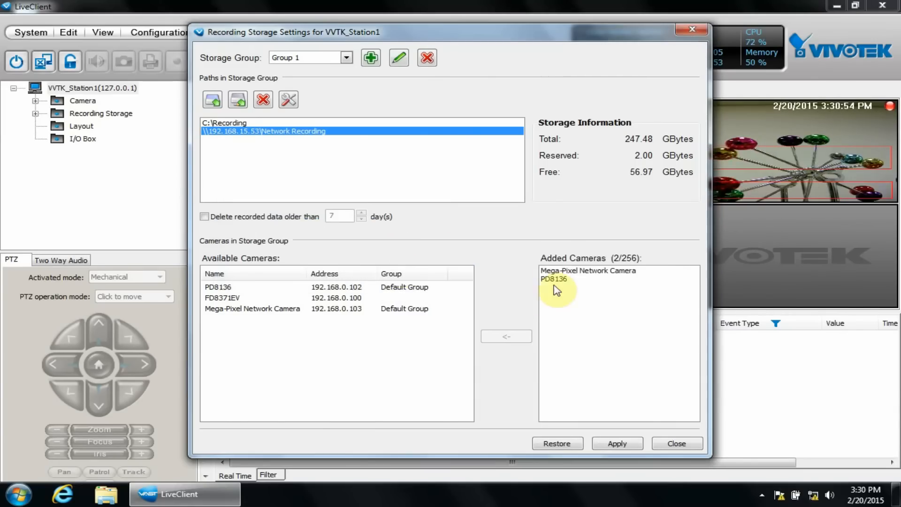
{"action": "left_click", "coordinate": [555, 278]}
{"action": "left_click", "coordinate": [518, 331]}
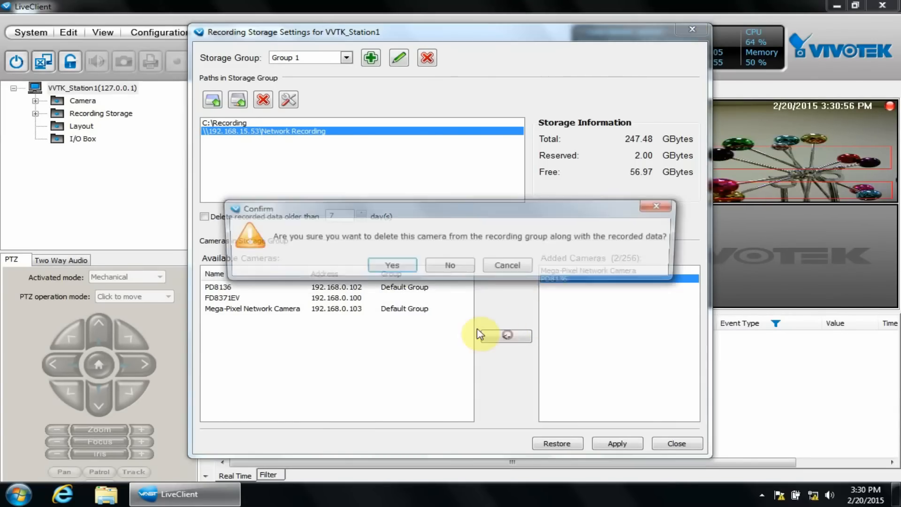
{"action": "left_click", "coordinate": [403, 271]}
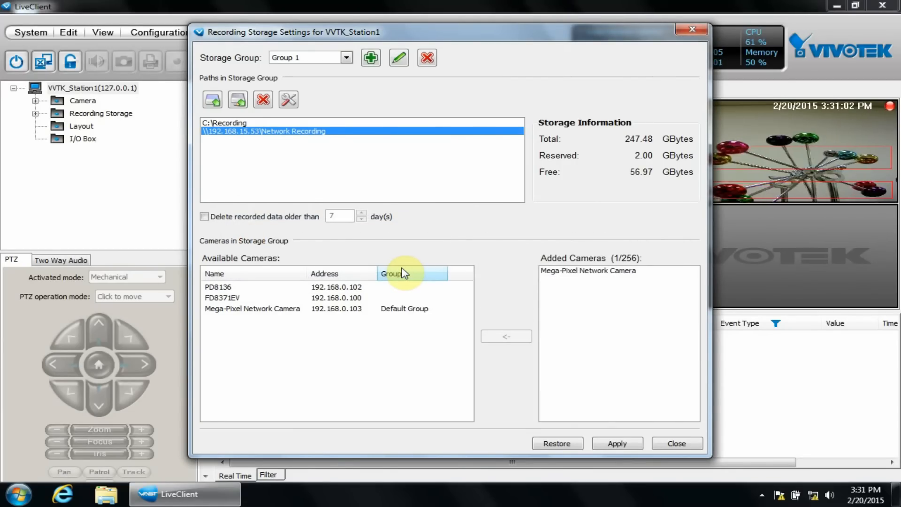
Apply the pending Group 1 changes and create a new storage group named Group 2.
{"action": "left_click", "coordinate": [370, 58]}
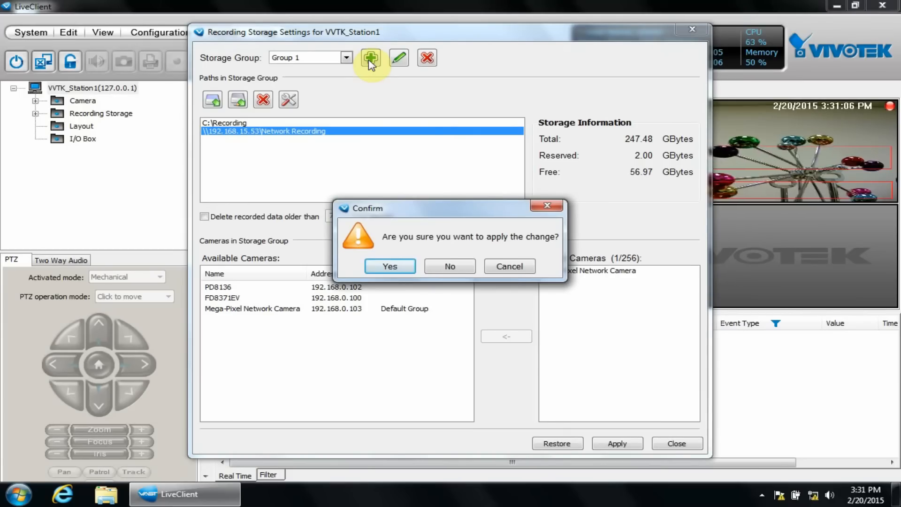
{"action": "left_click", "coordinate": [390, 267]}
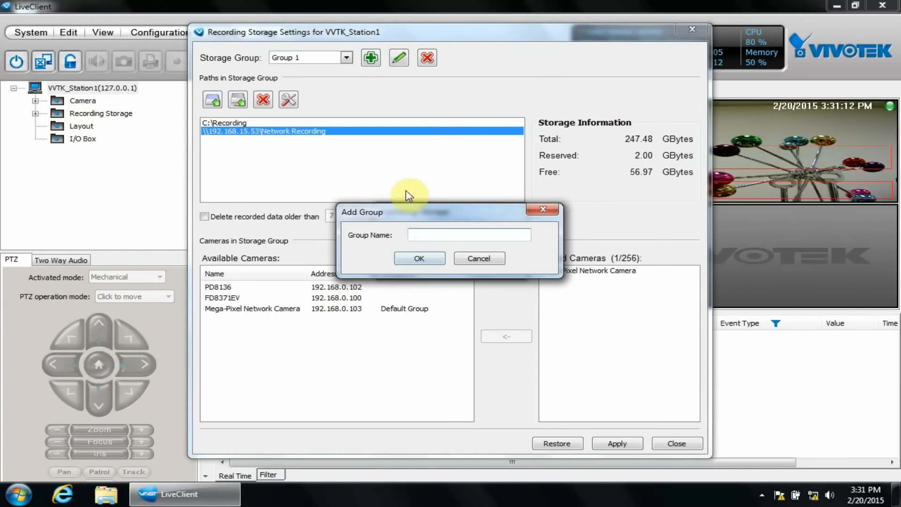
{"action": "left_click", "coordinate": [433, 234]}
{"action": "type", "text": "Gro"}
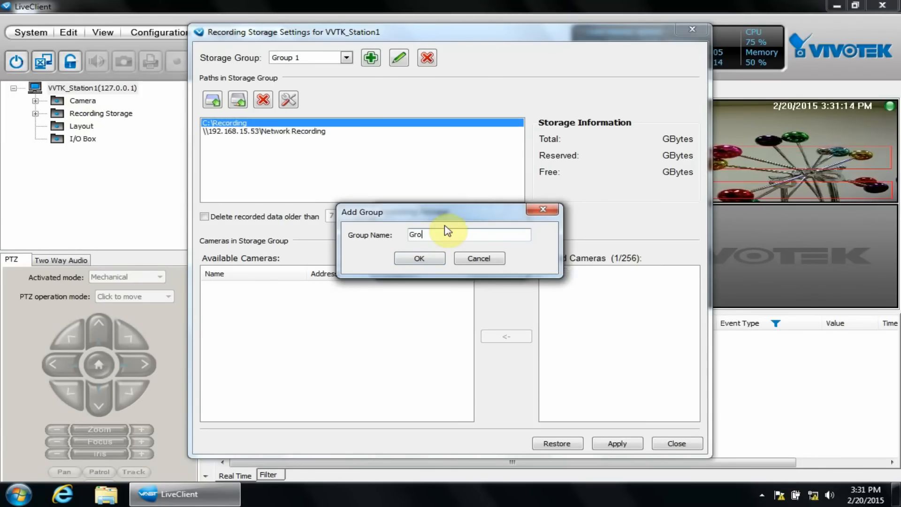
{"action": "type", "text": "up 2"}
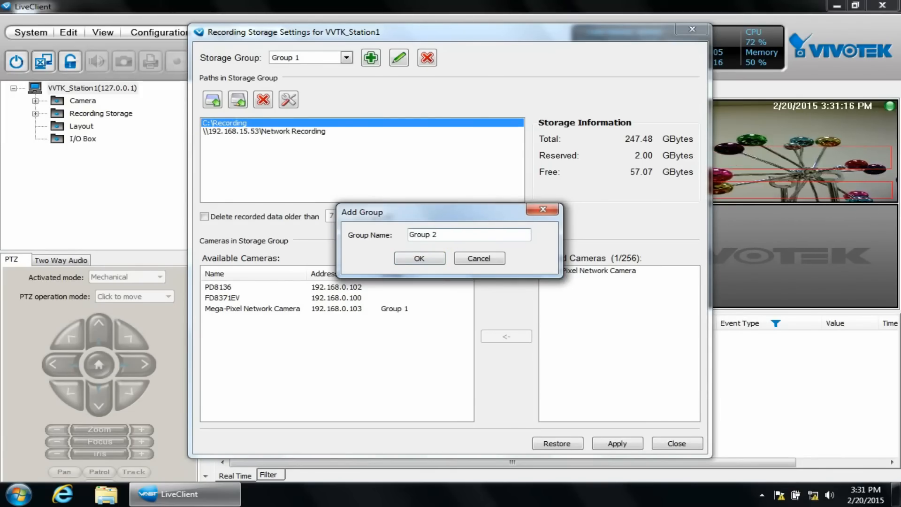
{"action": "left_click", "coordinate": [422, 258]}
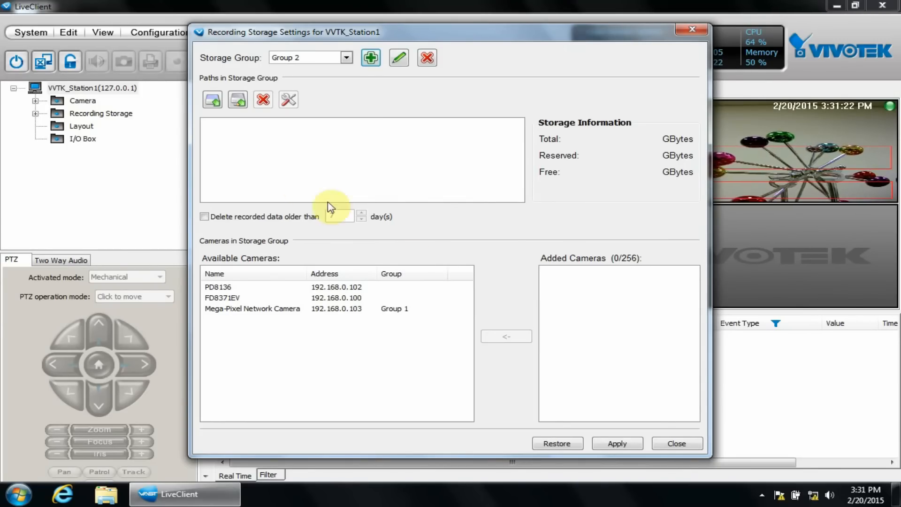
Try to add the local folder C:\Backup as a recording path in Group 2 and apply it.
{"action": "left_click", "coordinate": [212, 100]}
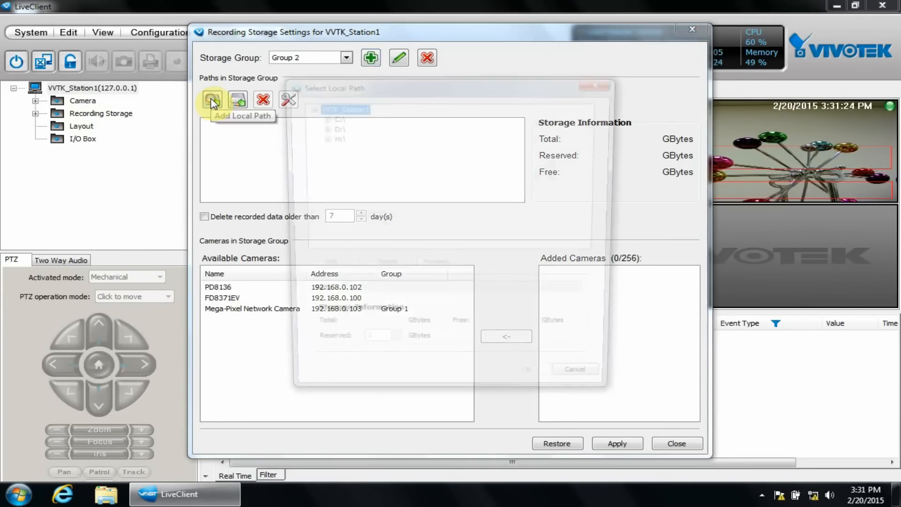
{"action": "left_click", "coordinate": [320, 116]}
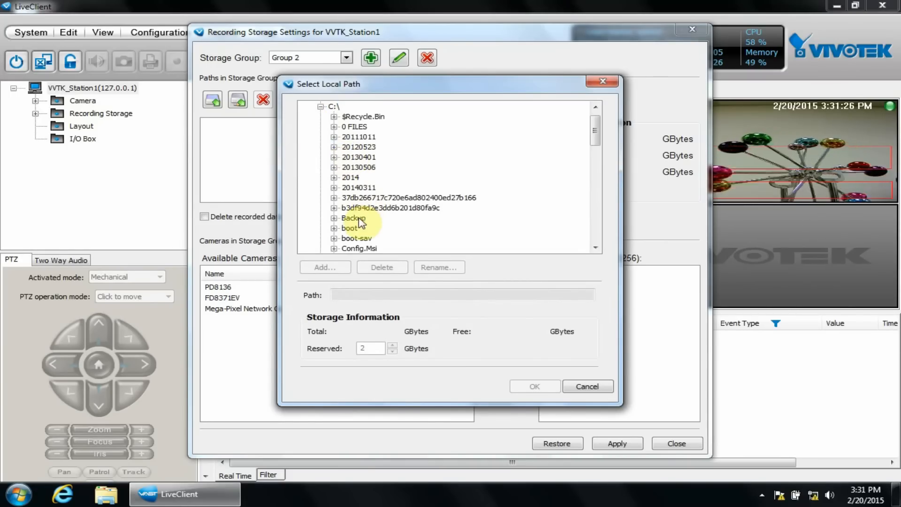
{"action": "left_click", "coordinate": [354, 218]}
{"action": "left_click", "coordinate": [540, 385]}
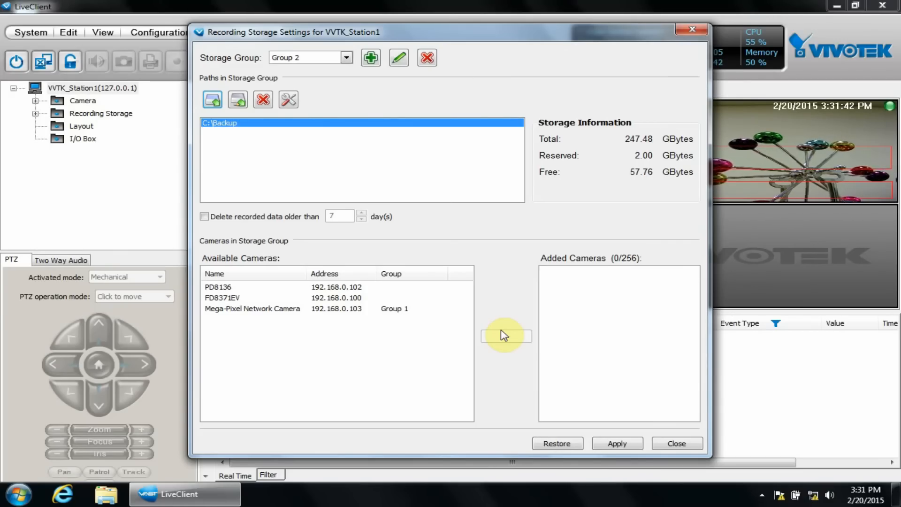
{"action": "left_click", "coordinate": [618, 444]}
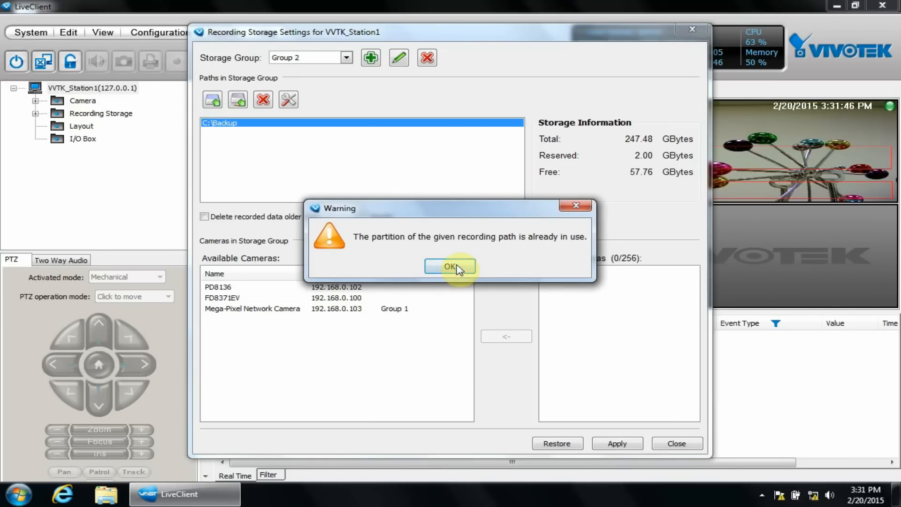
{"action": "left_click", "coordinate": [453, 266]}
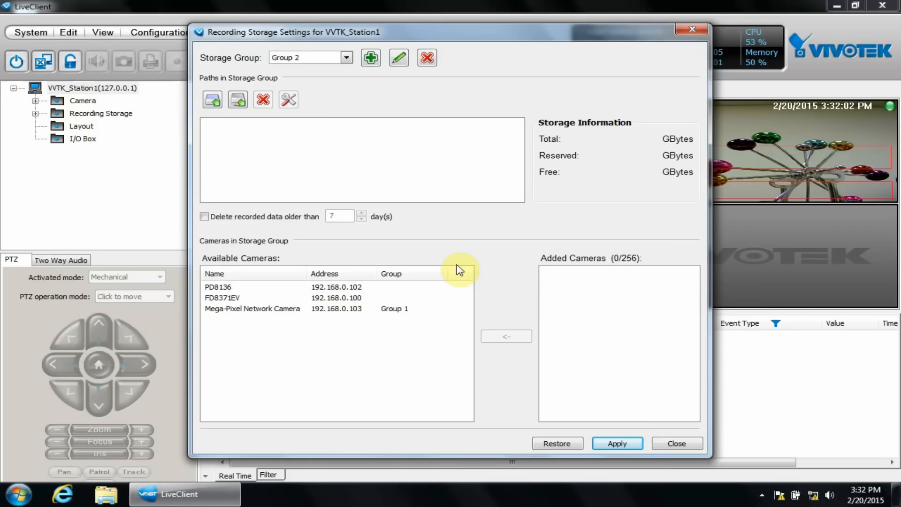
Add the Recording folder on drive H as a local path in Group 2.
{"action": "left_click", "coordinate": [212, 100]}
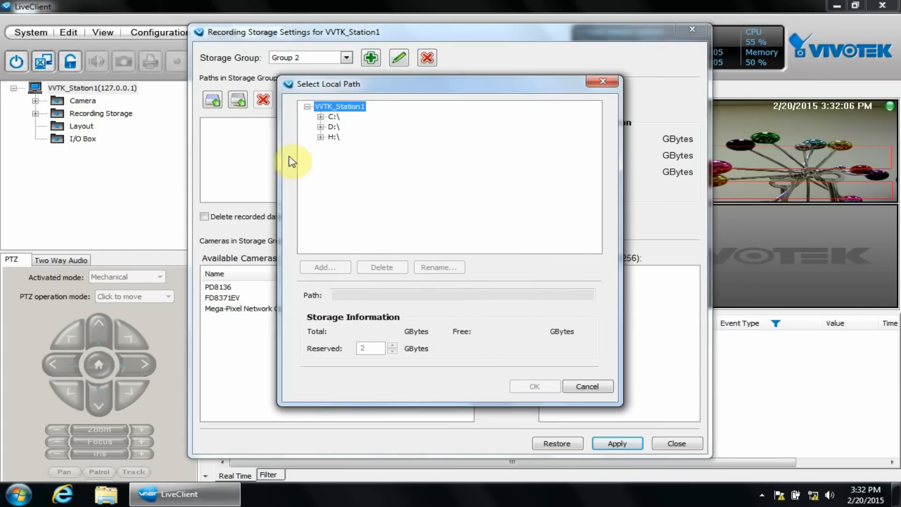
{"action": "double_click", "coordinate": [334, 137]}
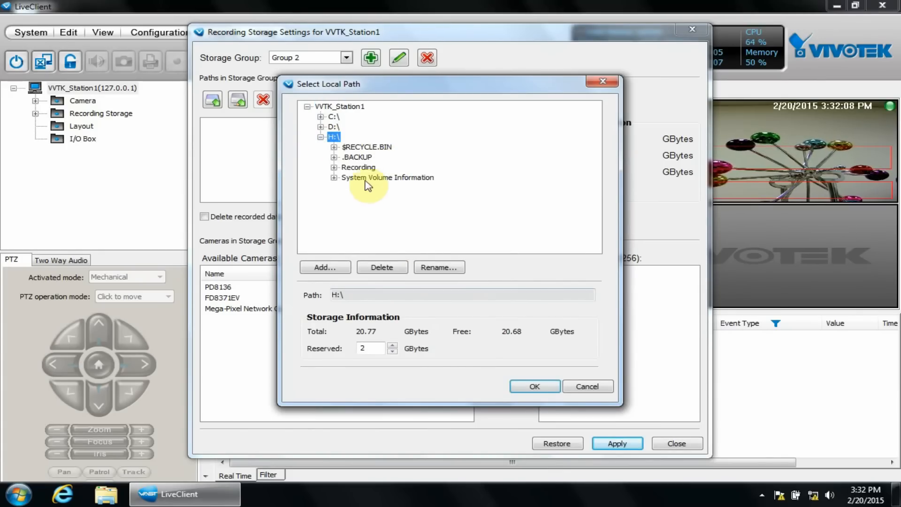
{"action": "left_click", "coordinate": [358, 168]}
{"action": "left_click", "coordinate": [535, 386]}
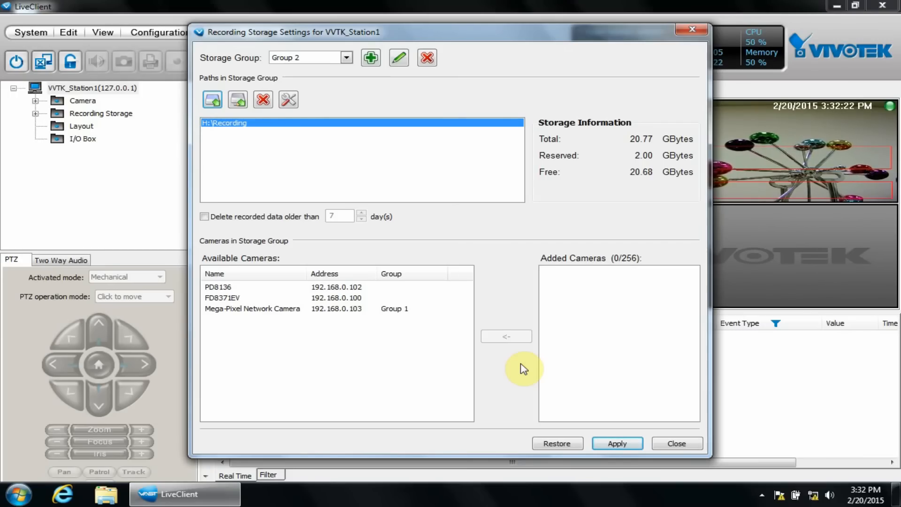
Add cameras FD8371EV and PD8136 to Group 2 and apply the recording storage settings.
{"action": "left_click", "coordinate": [352, 298]}
{"action": "left_click", "coordinate": [494, 334]}
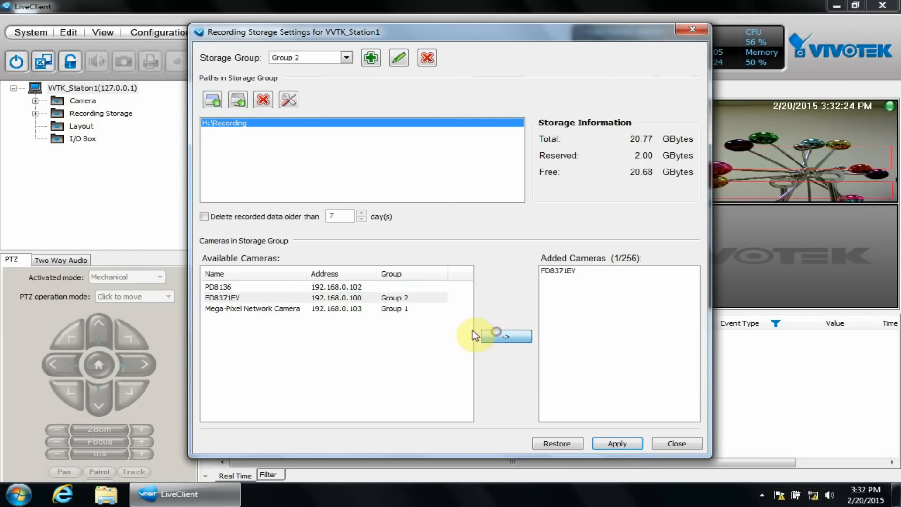
{"action": "left_click", "coordinate": [353, 287]}
{"action": "left_click", "coordinate": [493, 335]}
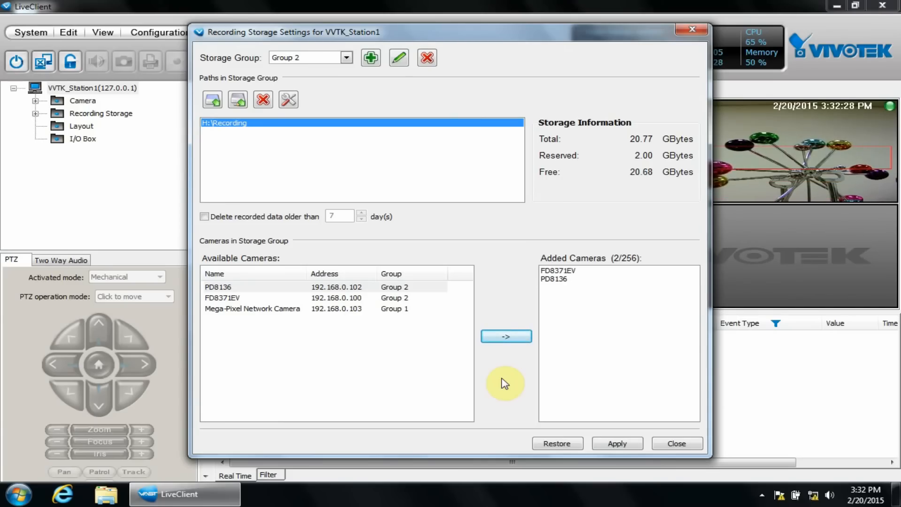
{"action": "left_click", "coordinate": [615, 444]}
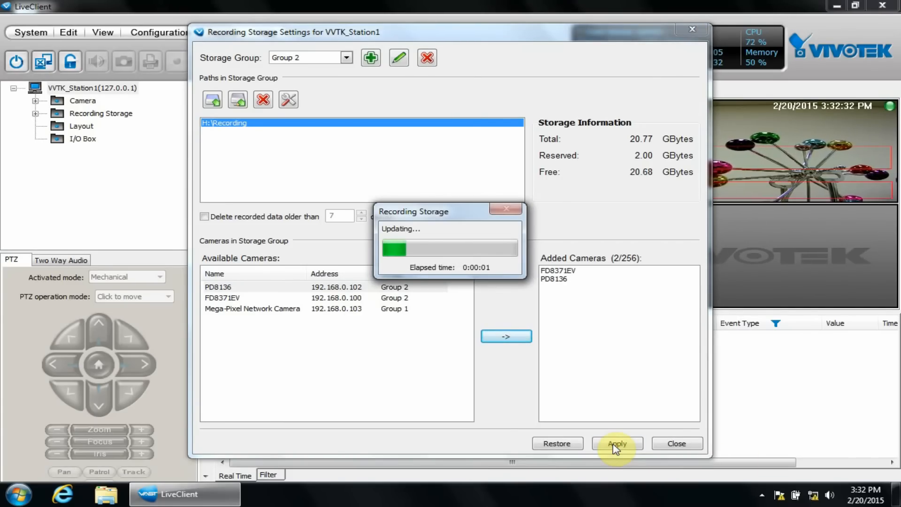